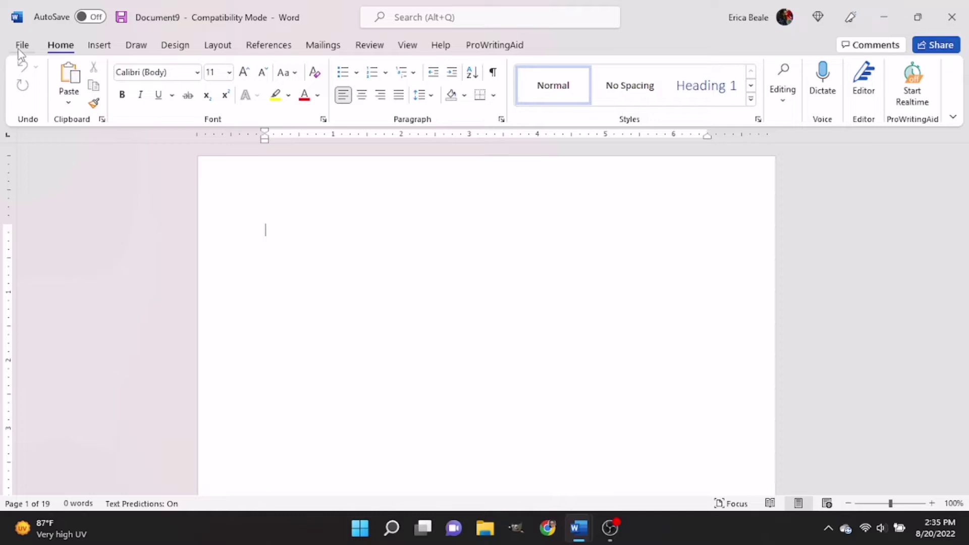
Save the blank document to OneDrive as Word 97-2003 Template (*.dot) named theordersmashwords
{"action": "left_click", "coordinate": [22, 46]}
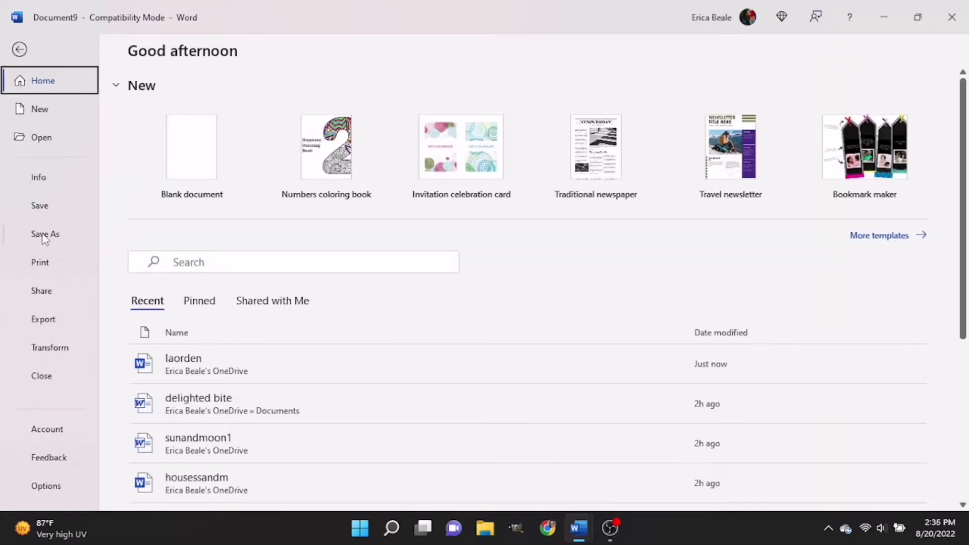
{"action": "left_click", "coordinate": [31, 235]}
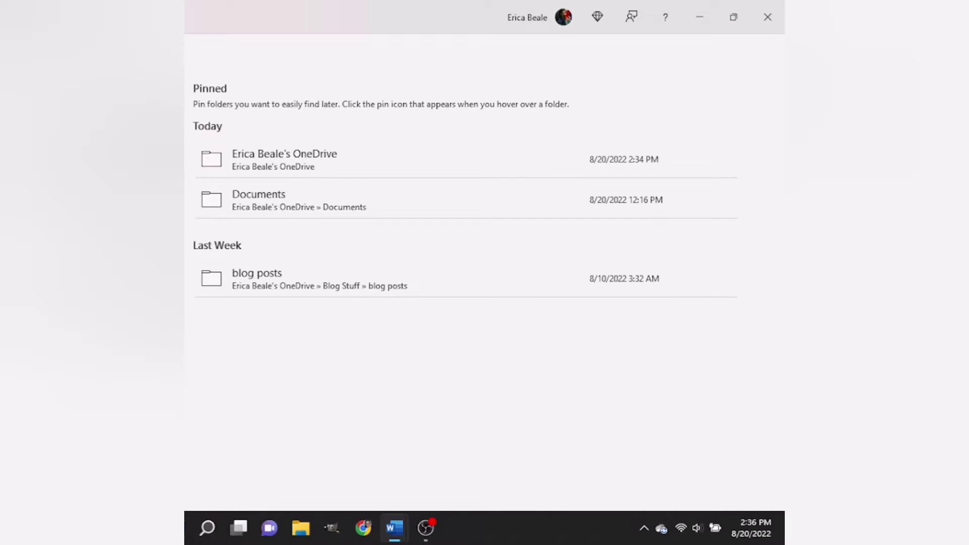
{"action": "left_click", "coordinate": [268, 107]}
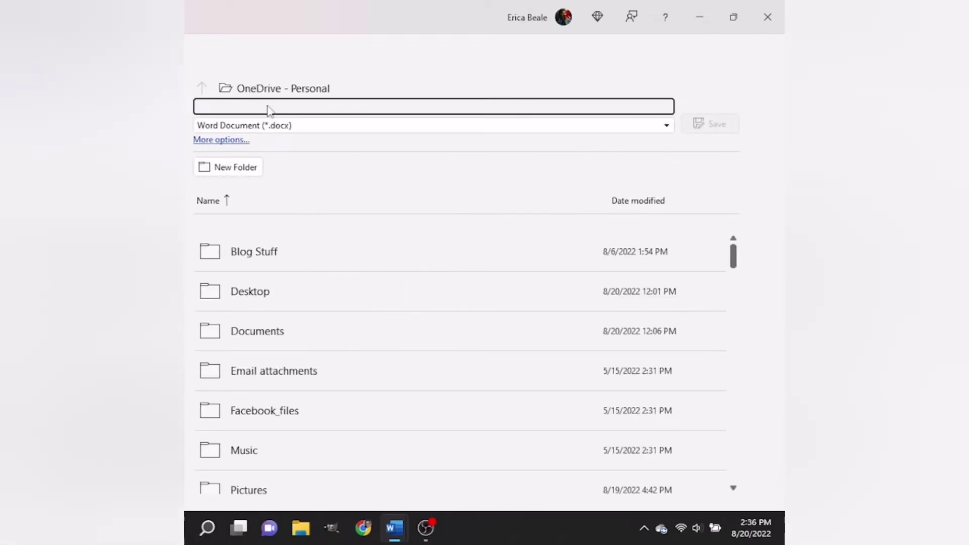
{"action": "type", "text": "theordersmashwords"}
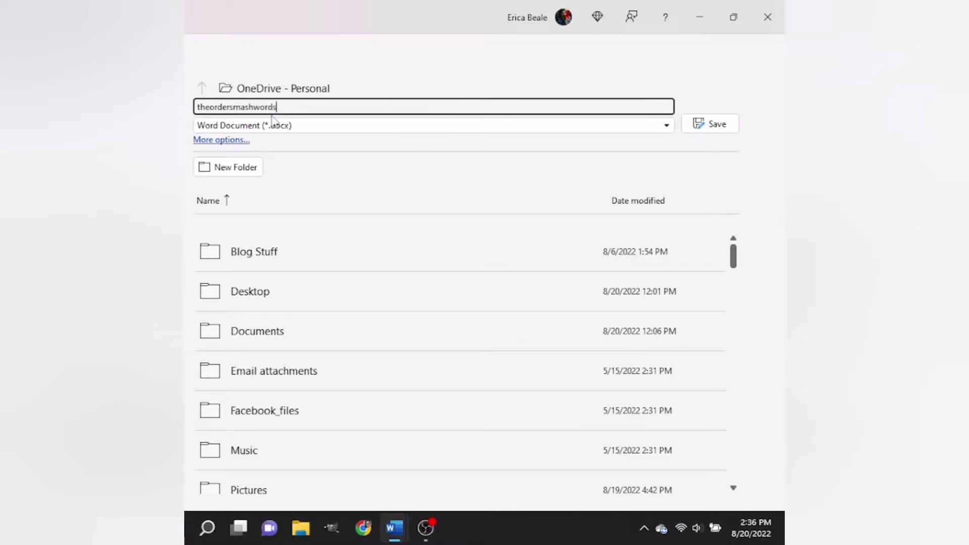
{"action": "left_click", "coordinate": [272, 125]}
{"action": "left_click", "coordinate": [281, 208]}
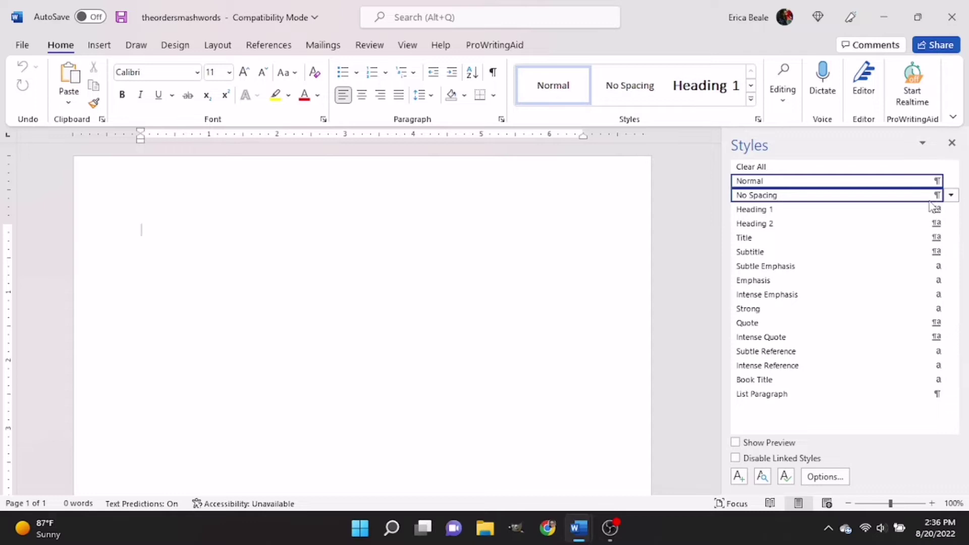
Rename the No Spacing style to smashwords text and set its font to Arial
{"action": "left_click", "coordinate": [930, 199]}
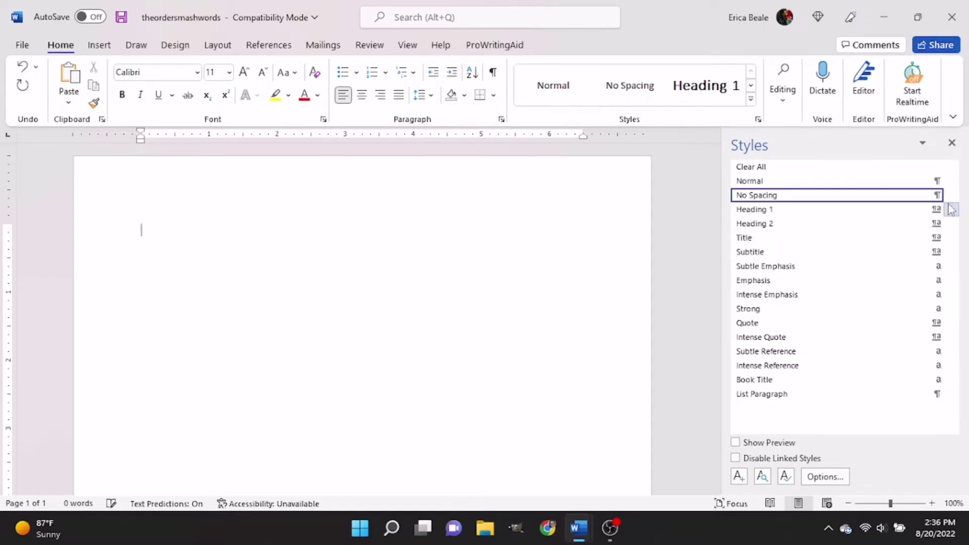
{"action": "left_click", "coordinate": [952, 197]}
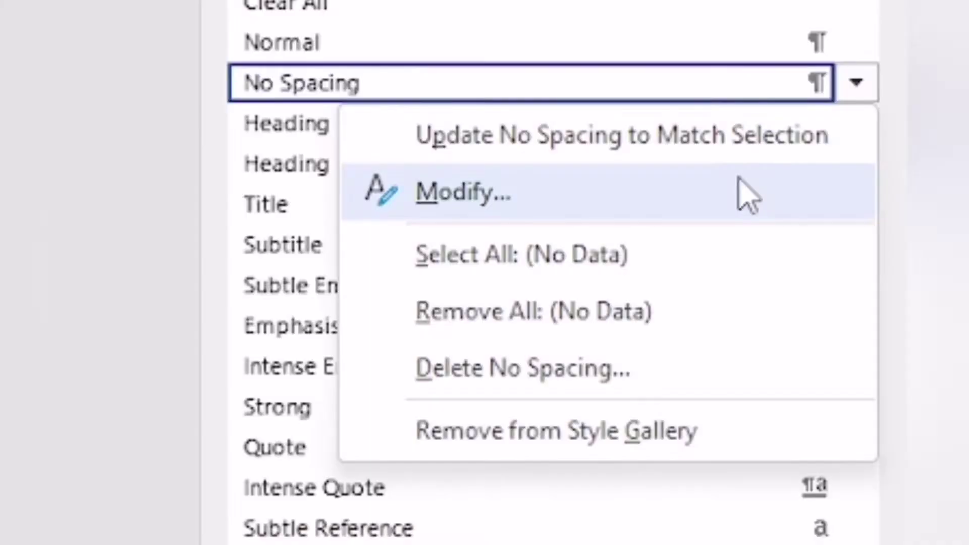
{"action": "left_click", "coordinate": [913, 233]}
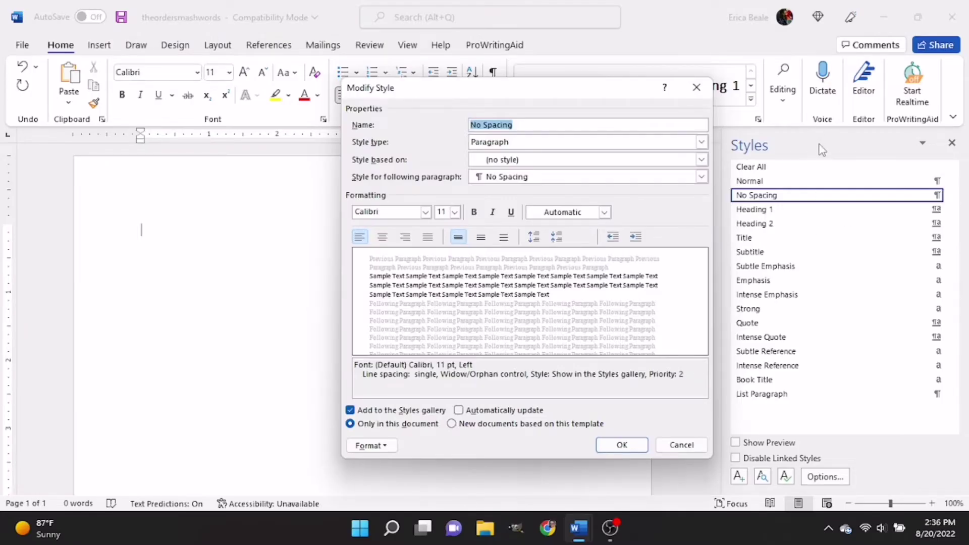
{"action": "type", "text": "smashwords text"}
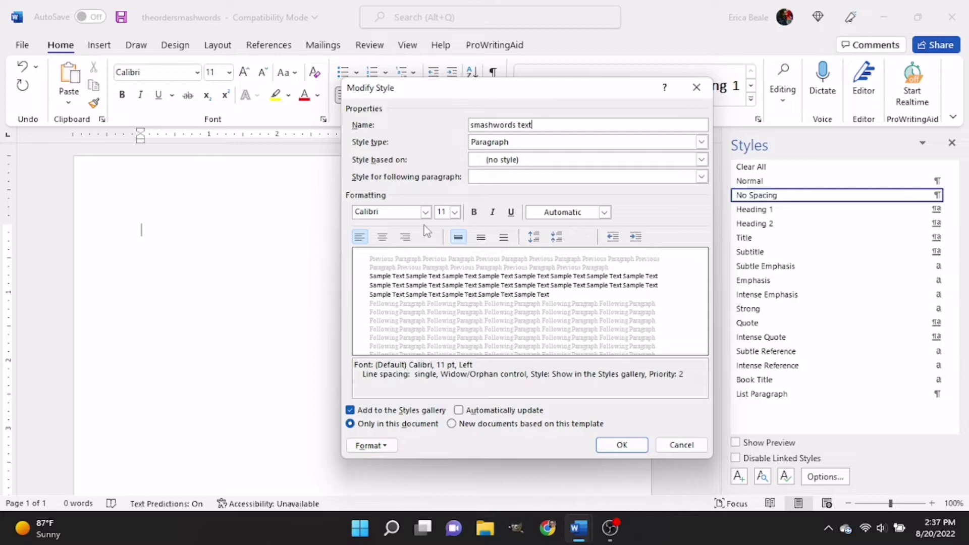
{"action": "left_click", "coordinate": [425, 212]}
{"action": "left_click", "coordinate": [401, 256]}
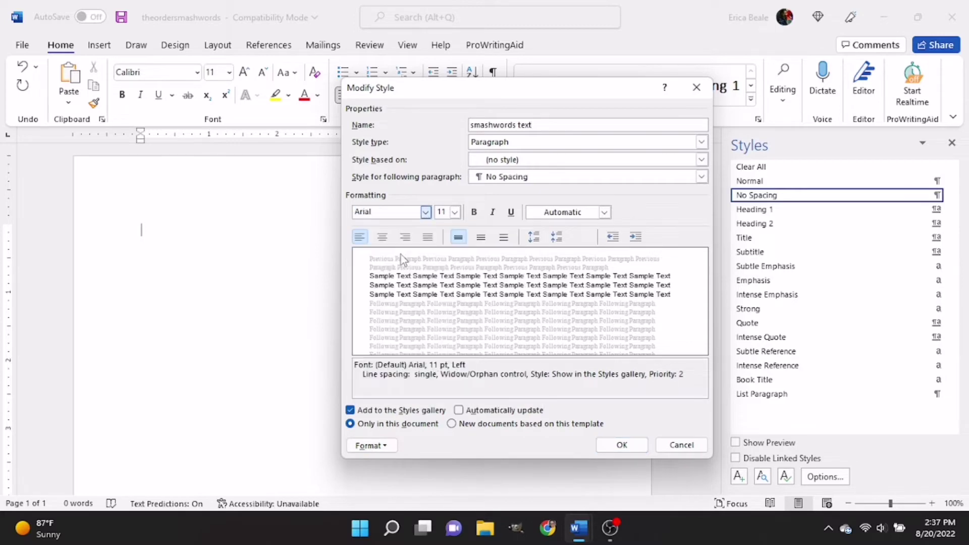
Give the style's paragraphs a 0.5-inch first-line indent
{"action": "left_click", "coordinate": [386, 446]}
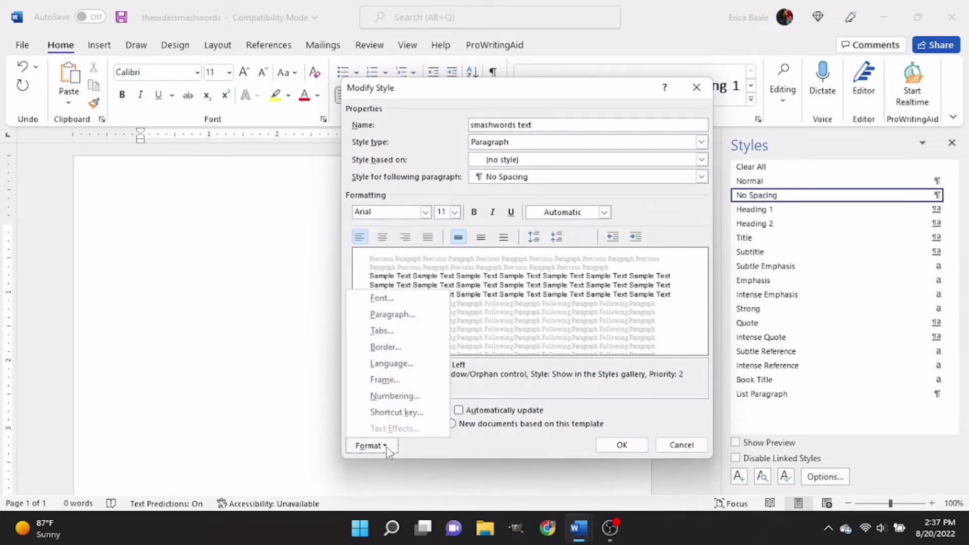
{"action": "left_click", "coordinate": [392, 314]}
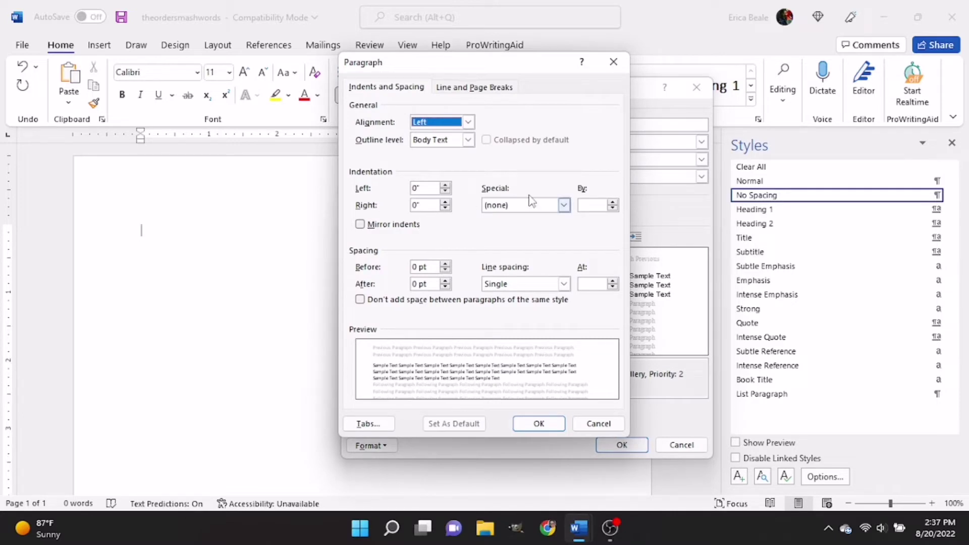
{"action": "left_click", "coordinate": [563, 205]}
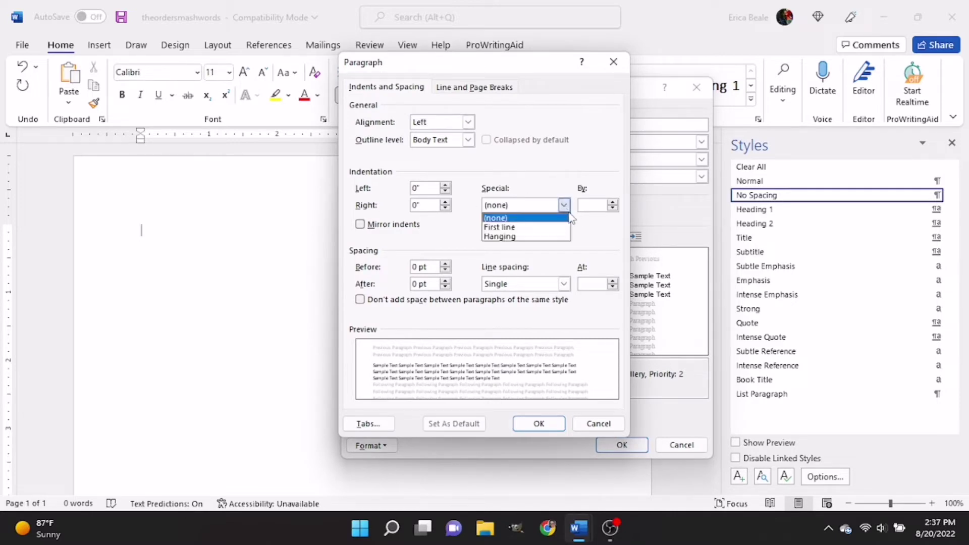
{"action": "left_click", "coordinate": [567, 229]}
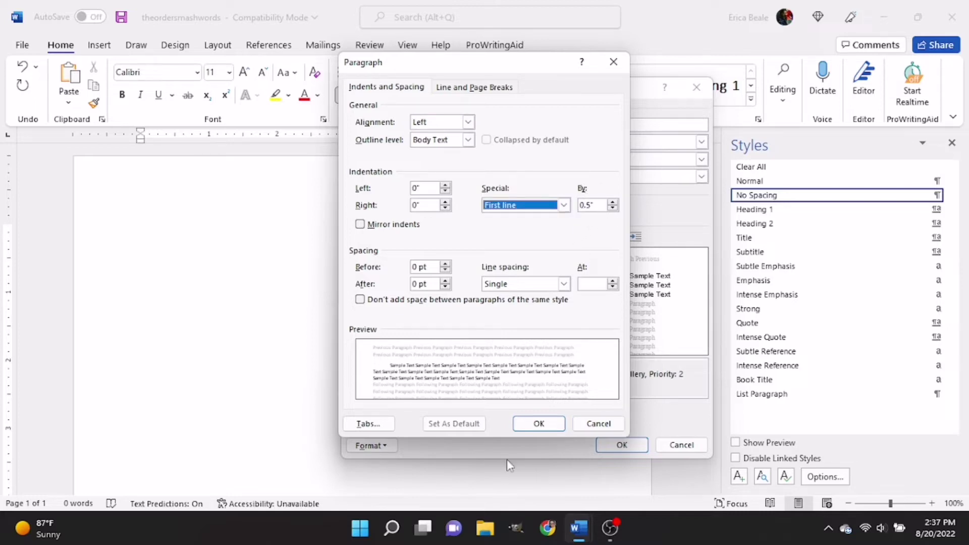
{"action": "left_click", "coordinate": [537, 422]}
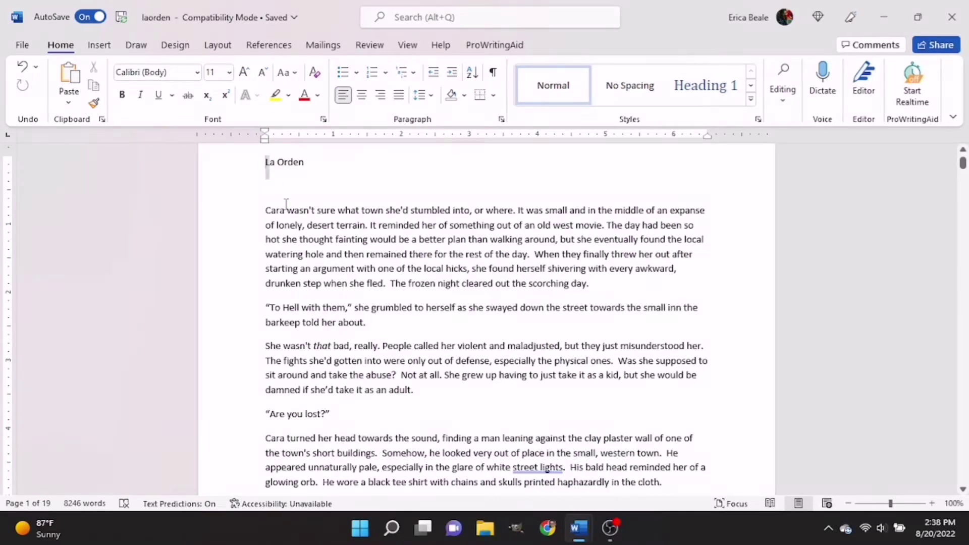
Select and copy the entire La Orden manuscript
{"action": "left_click_drag", "start_coordinate": [263, 162], "coordinate": [305, 163]}
{"action": "left_click", "coordinate": [322, 184]}
{"action": "key", "text": "ctrl+a"}
{"action": "right_click", "coordinate": [347, 208]}
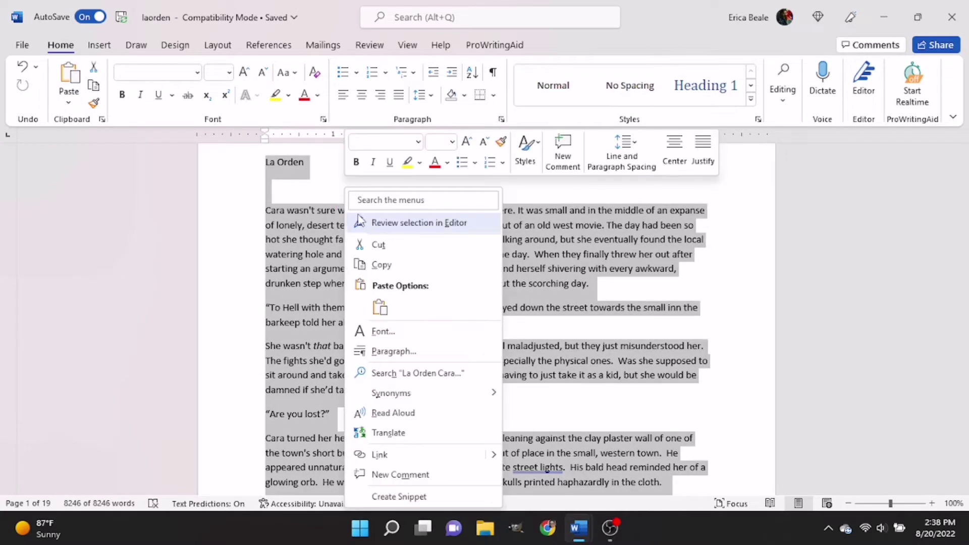
{"action": "left_click", "coordinate": [382, 266]}
Paste the manuscript into Document10 as Unformatted Text
{"action": "mouse_move", "coordinate": [579, 527]}
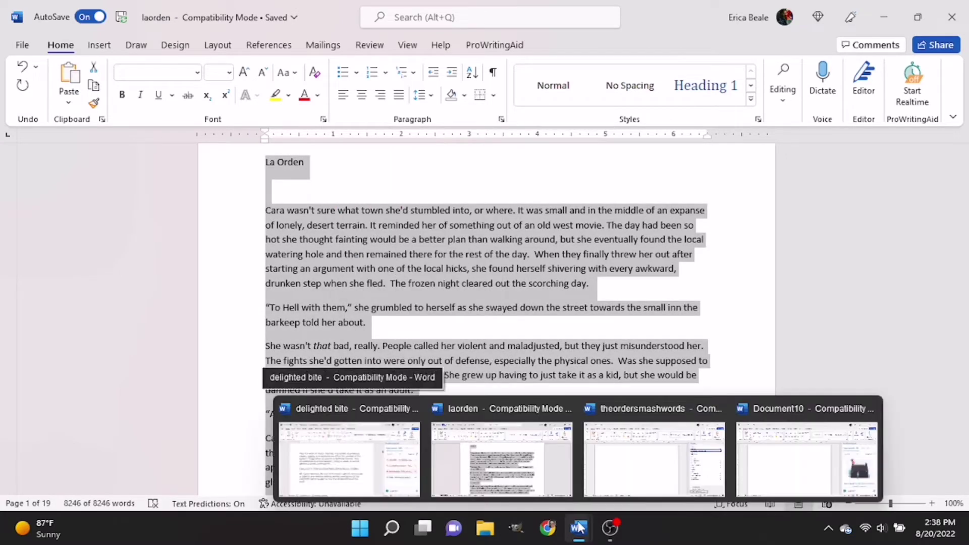
{"action": "left_click", "coordinate": [772, 468]}
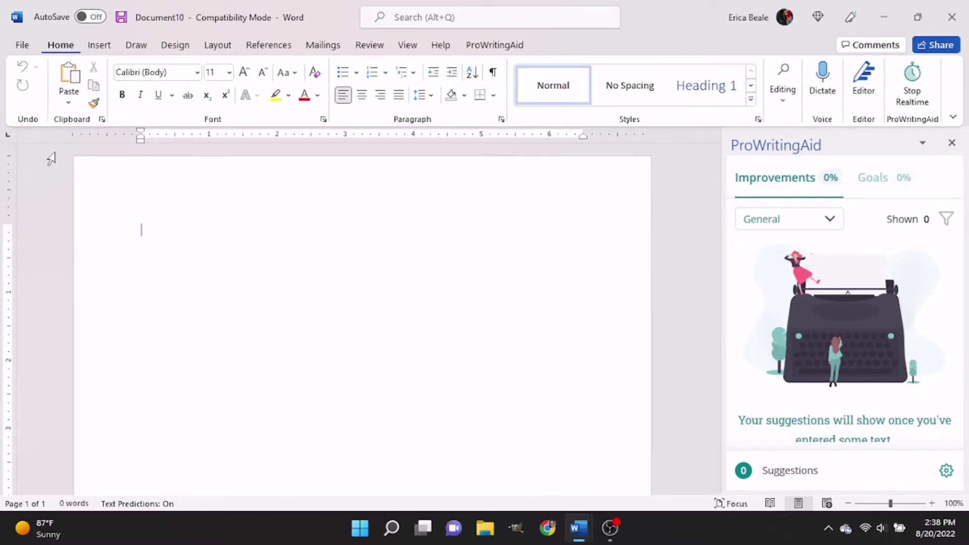
{"action": "left_click", "coordinate": [68, 105]}
{"action": "left_click", "coordinate": [94, 164]}
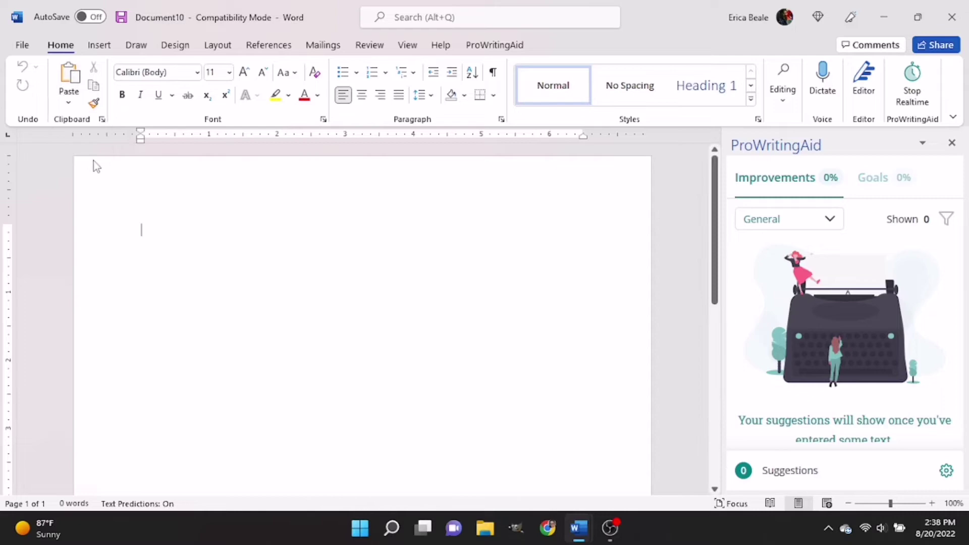
{"action": "left_click", "coordinate": [376, 210]}
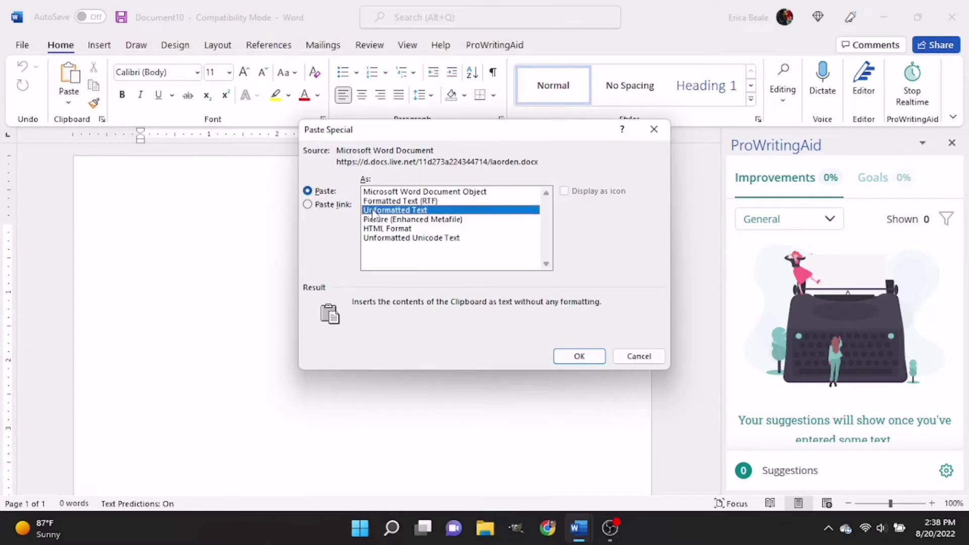
{"action": "left_click", "coordinate": [579, 357]}
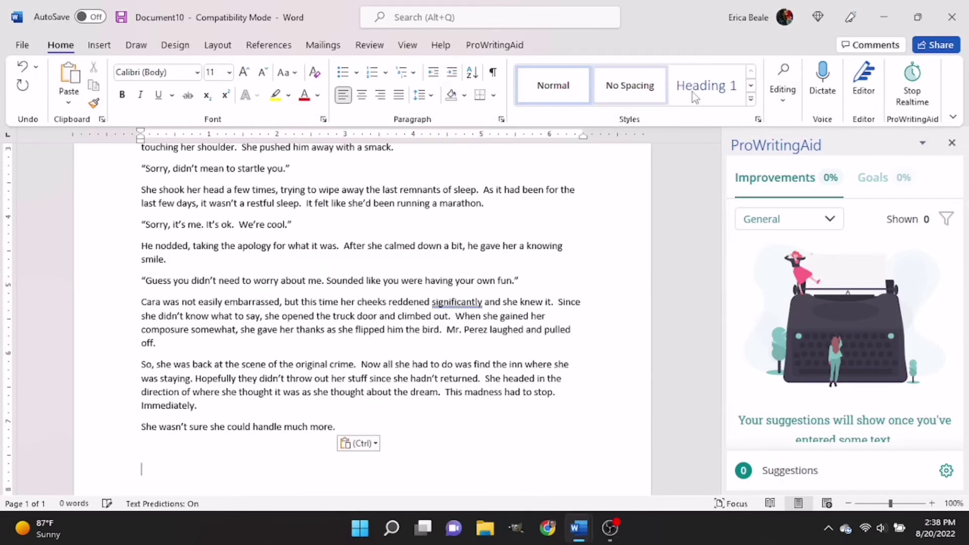
Modify No Spacing into the 'smashwords text' style with Arial and a 0.5-inch first-line indent
{"action": "left_click", "coordinate": [758, 119]}
{"action": "left_click", "coordinate": [702, 147]}
{"action": "left_click", "coordinate": [950, 209]}
{"action": "left_click", "coordinate": [908, 237]}
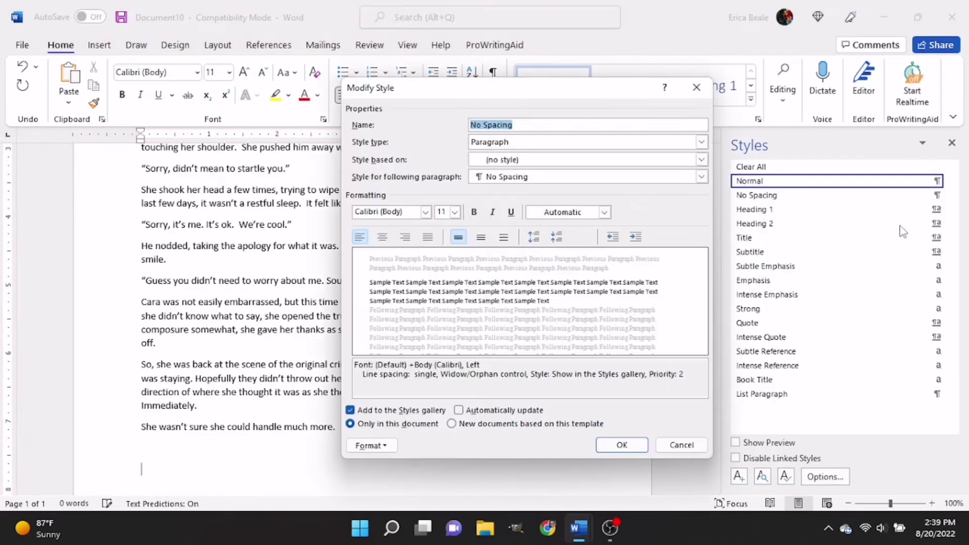
{"action": "type", "text": "smashwords text"}
{"action": "left_click", "coordinate": [425, 212]}
{"action": "left_click", "coordinate": [368, 255]}
{"action": "left_click", "coordinate": [371, 446]}
{"action": "left_click", "coordinate": [392, 313]}
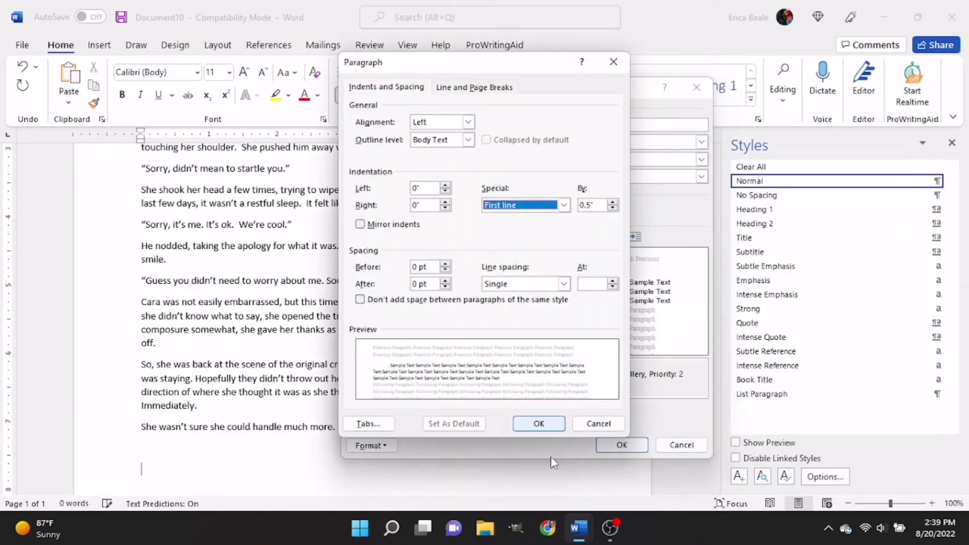
{"action": "left_click", "coordinate": [538, 422]}
Apply the smashwords text style to the entire pasted story
{"action": "left_click", "coordinate": [622, 444]}
{"action": "key", "text": "ctrl+a"}
{"action": "scroll", "coordinate": [257, 371], "scroll_direction": "up", "scroll_amount": 20}
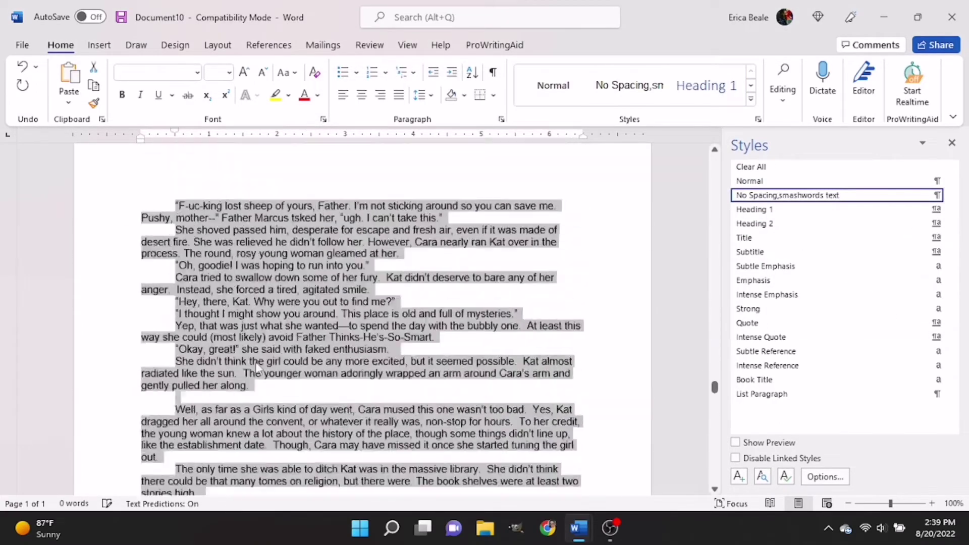
{"action": "left_click", "coordinate": [123, 209]}
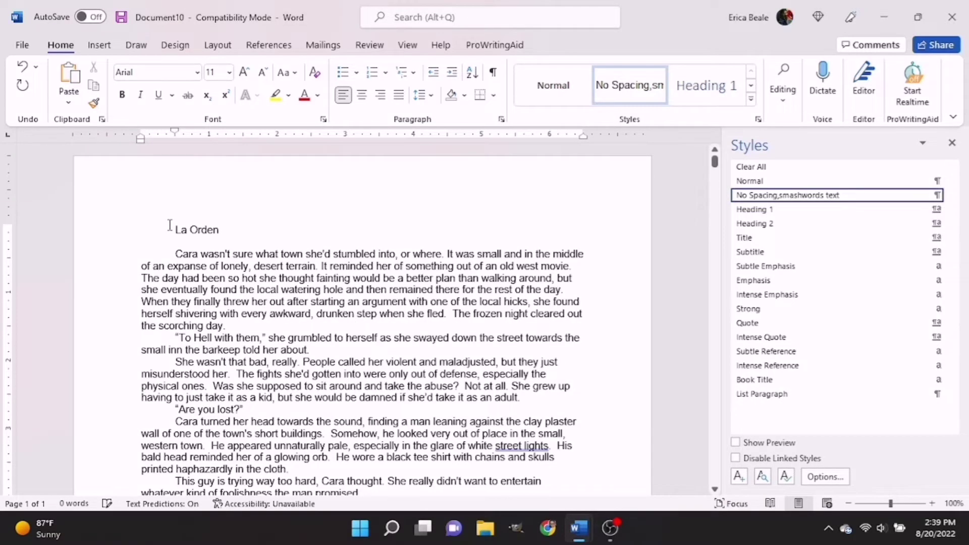
Retitle the story 'The Order' and start a new line for the author's name
{"action": "key", "text": "Return"}
{"action": "key", "text": "Return"}
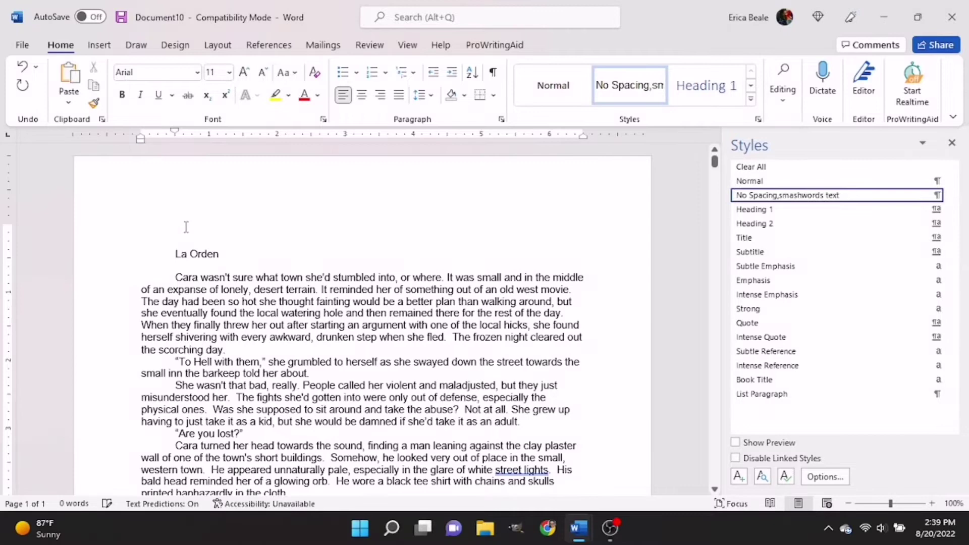
{"action": "double_click", "coordinate": [181, 253]}
{"action": "type", "text": "The"}
{"action": "left_click", "coordinate": [220, 253]}
{"action": "key", "text": "Delete"}
{"action": "type", "text": "r"}
{"action": "key", "text": "Return"}
Type the author's name below the title and insert a page break before the story
{"action": "type", "text": "Erica Beale"}
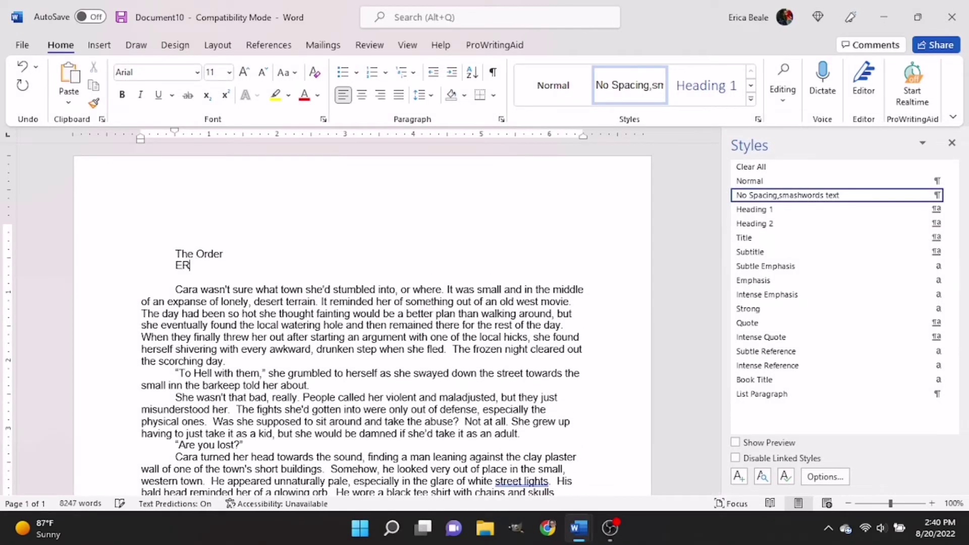
{"action": "key", "text": "Return"}
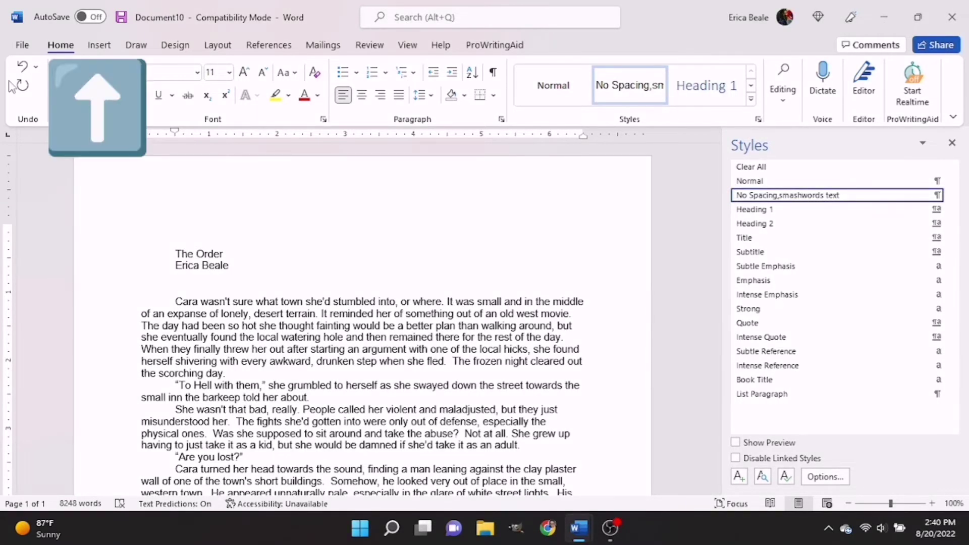
{"action": "left_click", "coordinate": [99, 45]}
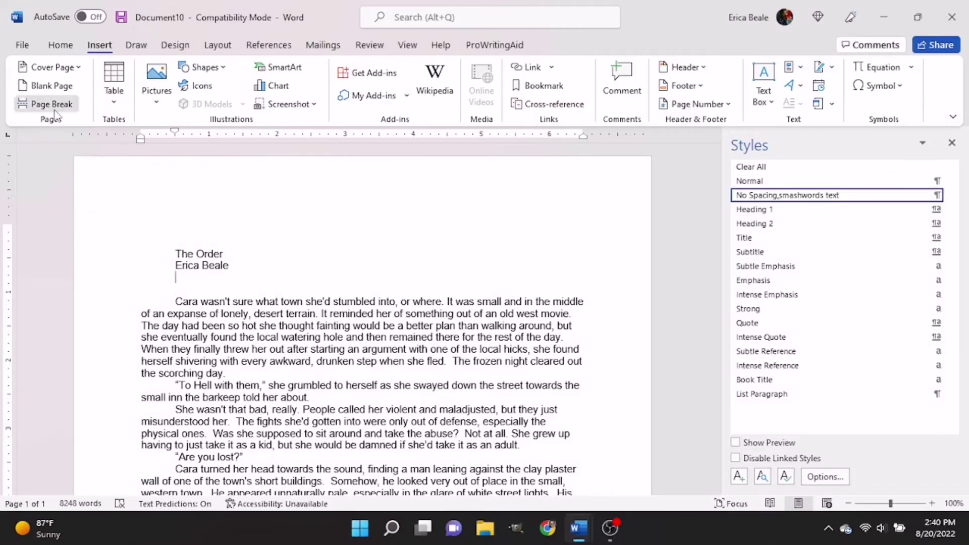
{"action": "left_click", "coordinate": [50, 103]}
Modify the Title style to use Arial, centred
{"action": "scroll", "coordinate": [223, 263], "scroll_direction": "up", "scroll_amount": 10}
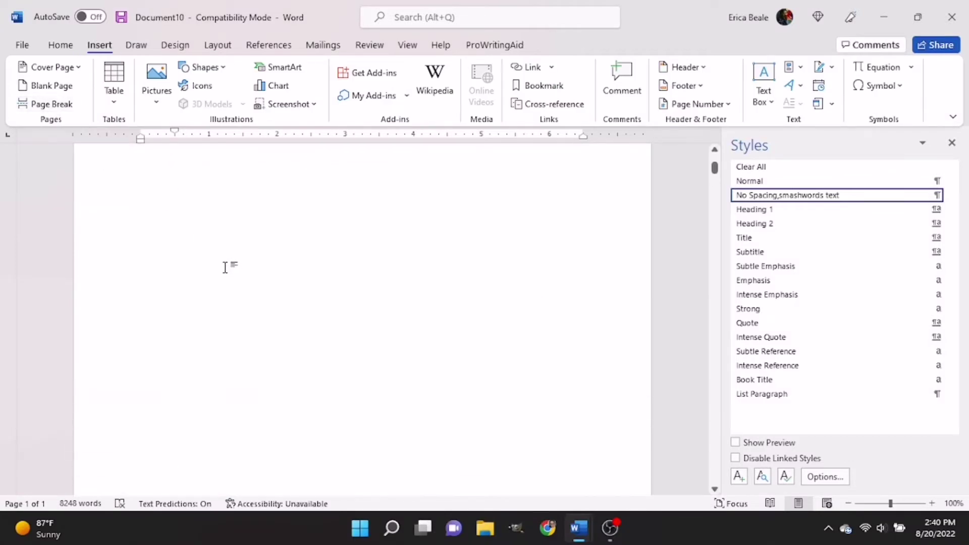
{"action": "scroll", "coordinate": [223, 263], "scroll_direction": "up", "scroll_amount": 3}
{"action": "left_click", "coordinate": [181, 248]}
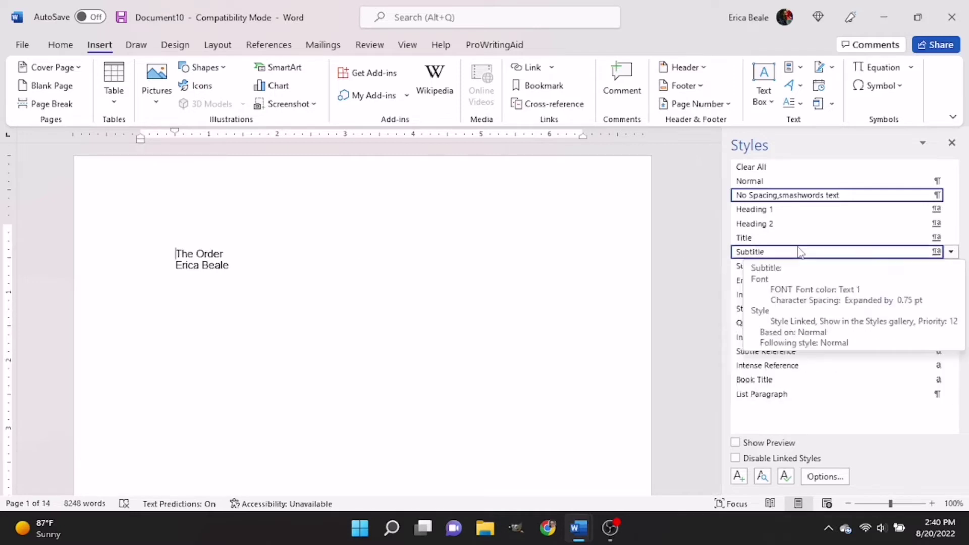
{"action": "left_click", "coordinate": [951, 238]}
{"action": "left_click", "coordinate": [836, 277]}
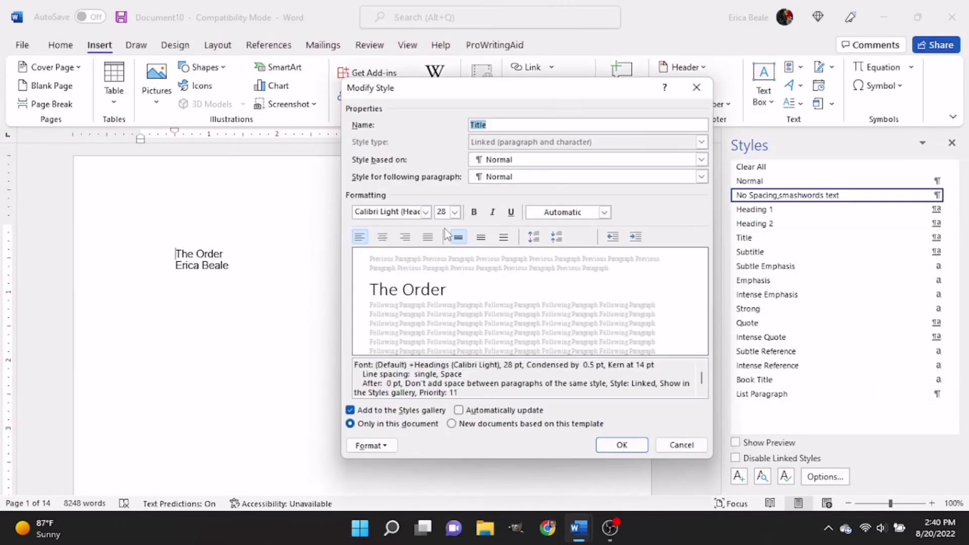
{"action": "left_click", "coordinate": [425, 212]}
{"action": "left_click", "coordinate": [417, 260]}
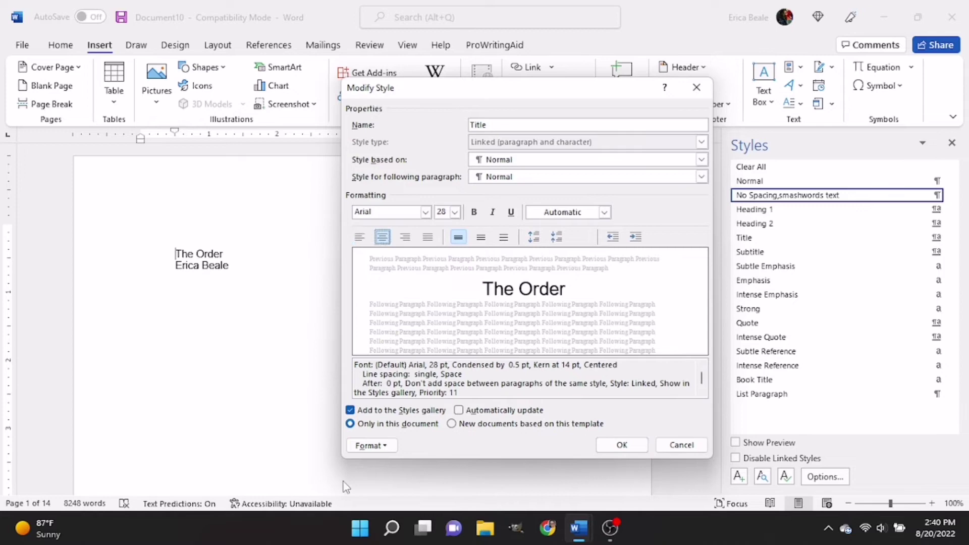
{"action": "left_click", "coordinate": [370, 445]}
{"action": "left_click", "coordinate": [387, 314]}
{"action": "left_click", "coordinate": [538, 424]}
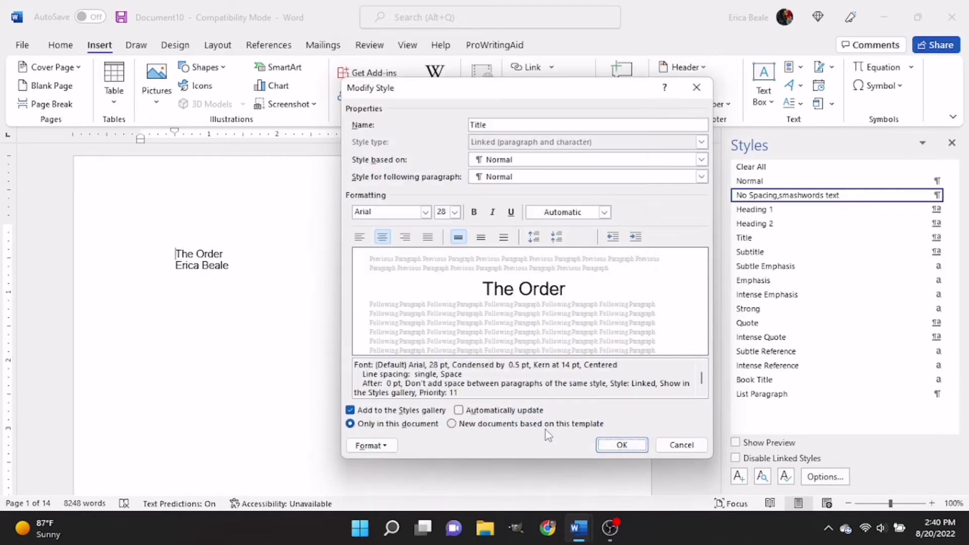
{"action": "left_click", "coordinate": [622, 444]}
Apply the Title style to the title and author lines
{"action": "left_click_drag", "start_coordinate": [175, 253], "coordinate": [248, 270]}
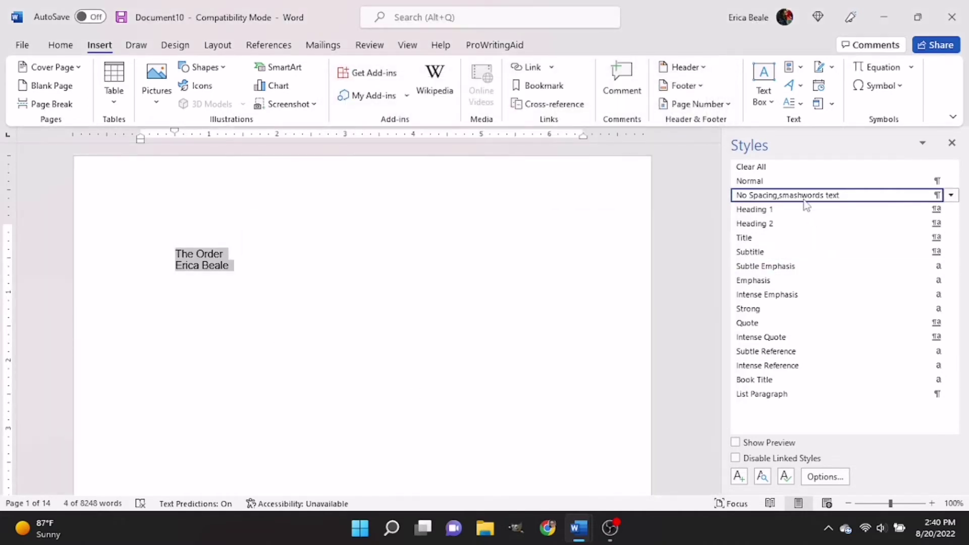
{"action": "left_click", "coordinate": [744, 238]}
{"action": "left_click", "coordinate": [346, 368]}
{"action": "scroll", "coordinate": [428, 295], "scroll_direction": "down", "scroll_amount": 5}
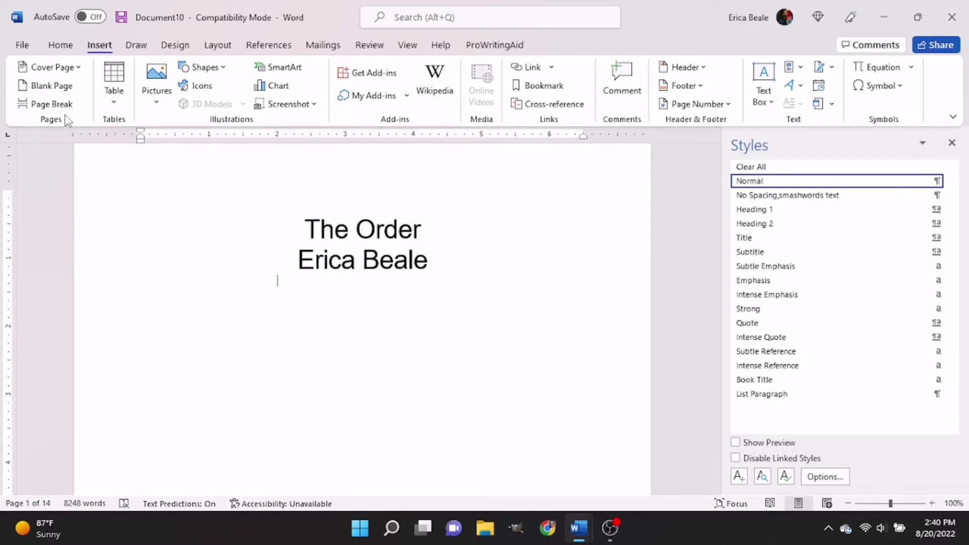
Switch to the delighted bite manuscript and select its copyright notice text
{"action": "scroll", "coordinate": [151, 219], "scroll_direction": "up", "scroll_amount": 3}
{"action": "scroll", "coordinate": [151, 219], "scroll_direction": "down", "scroll_amount": 3}
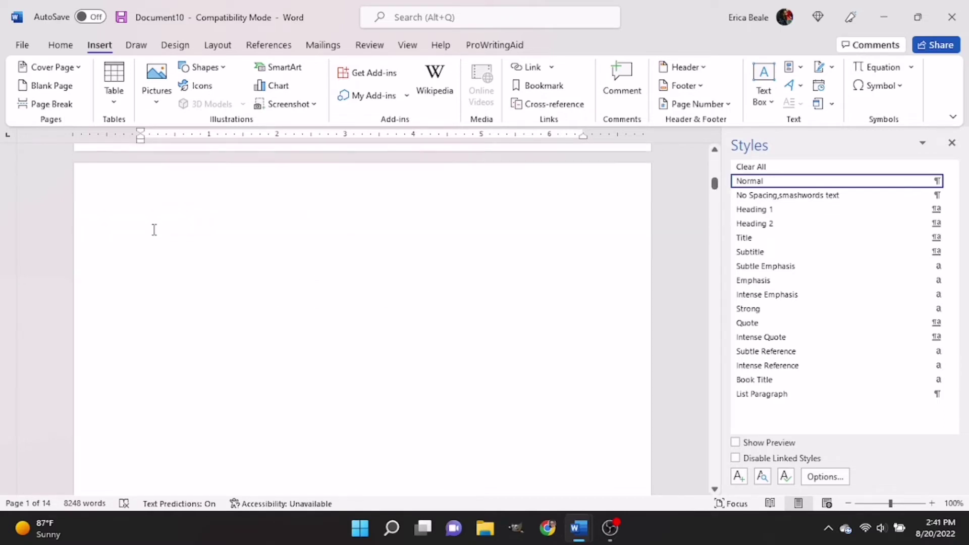
{"action": "mouse_move", "coordinate": [588, 523]}
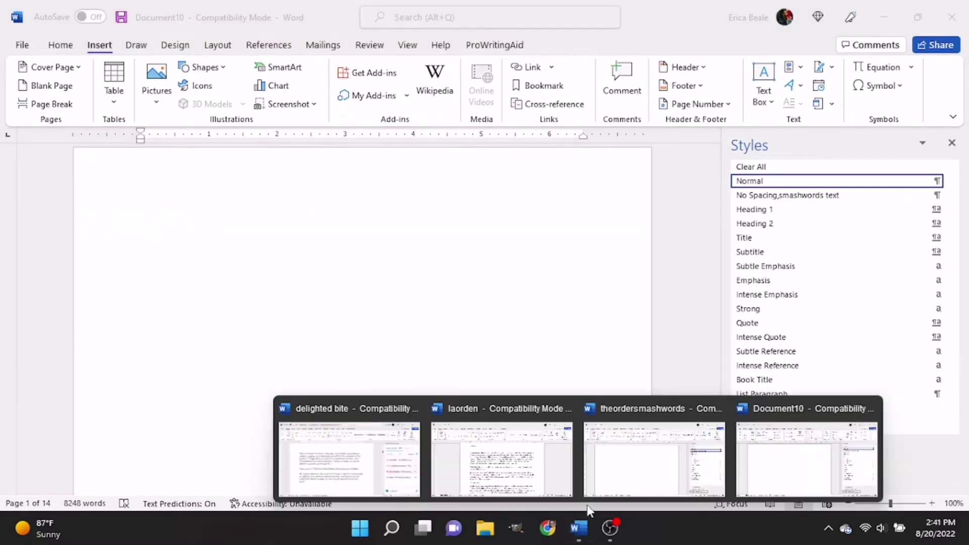
{"action": "mouse_move", "coordinate": [593, 503]}
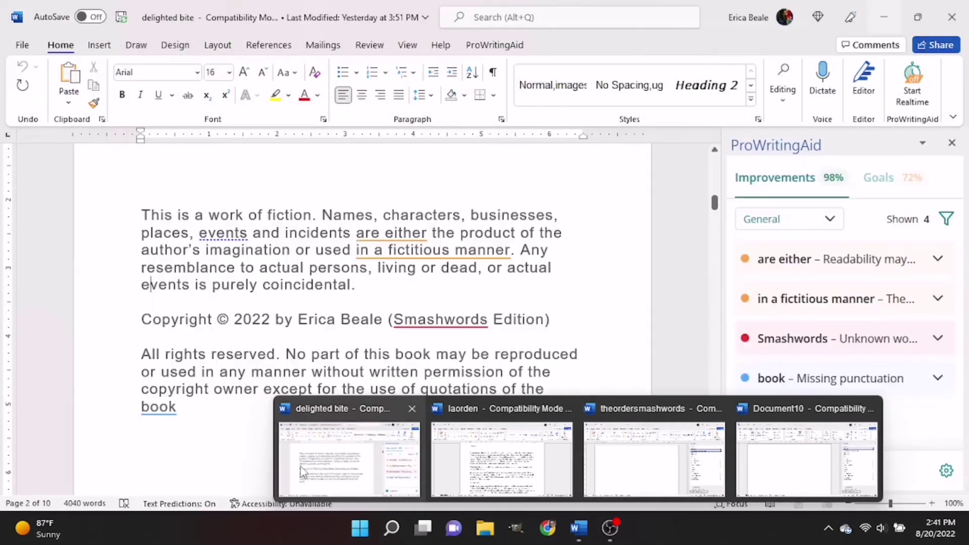
{"action": "left_click", "coordinate": [328, 454]}
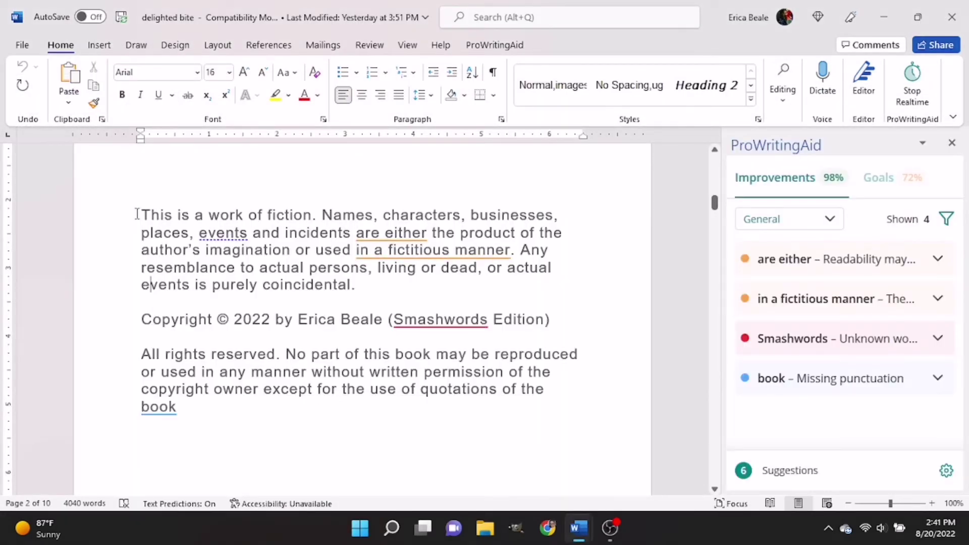
{"action": "left_click_drag", "start_coordinate": [137, 214], "coordinate": [440, 423]}
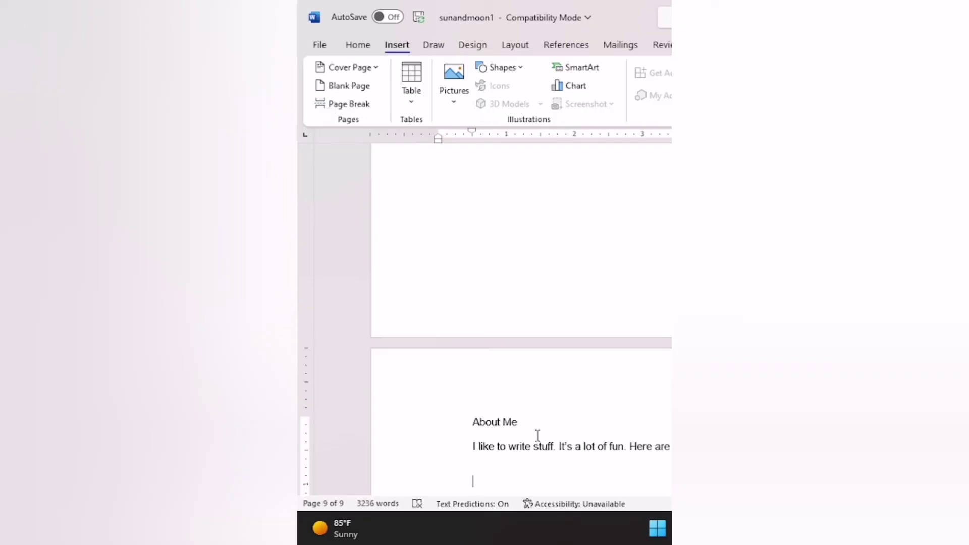
Add two blank lines below the About Me heading
{"action": "left_click", "coordinate": [538, 435]}
{"action": "key", "text": "Return"}
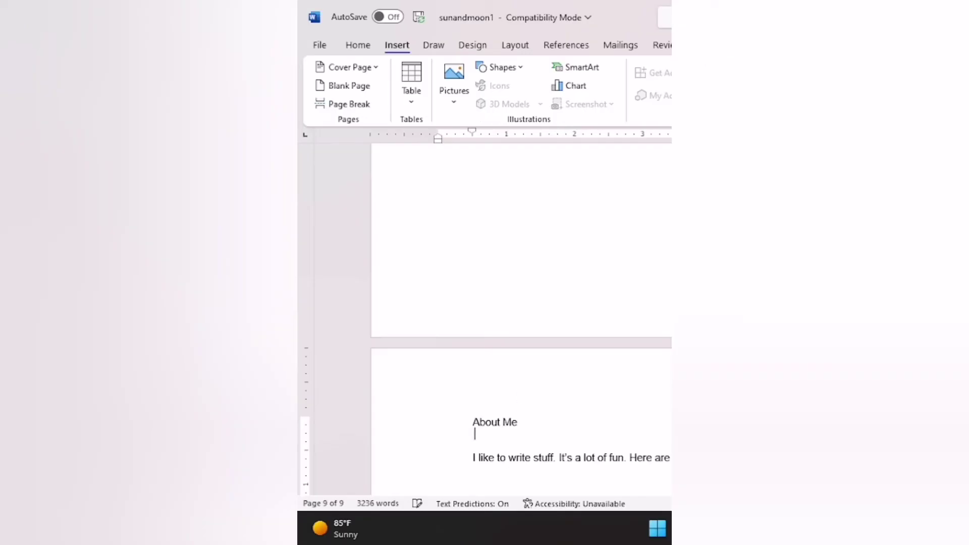
{"action": "key", "text": "Return"}
{"action": "scroll", "coordinate": [531, 365], "scroll_direction": "down", "scroll_amount": 3}
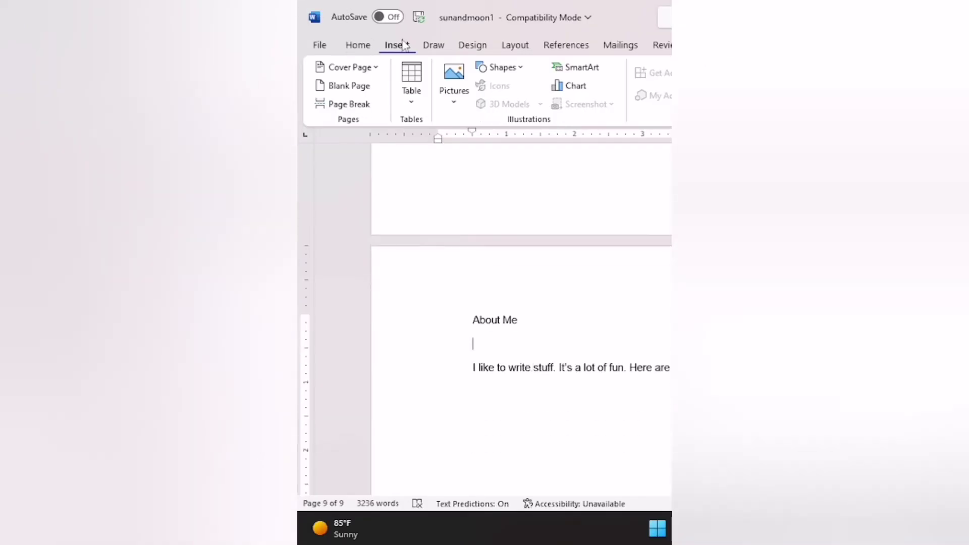
Insert the newlogoblog picture from the internet stuff folder
{"action": "left_click", "coordinate": [454, 99]}
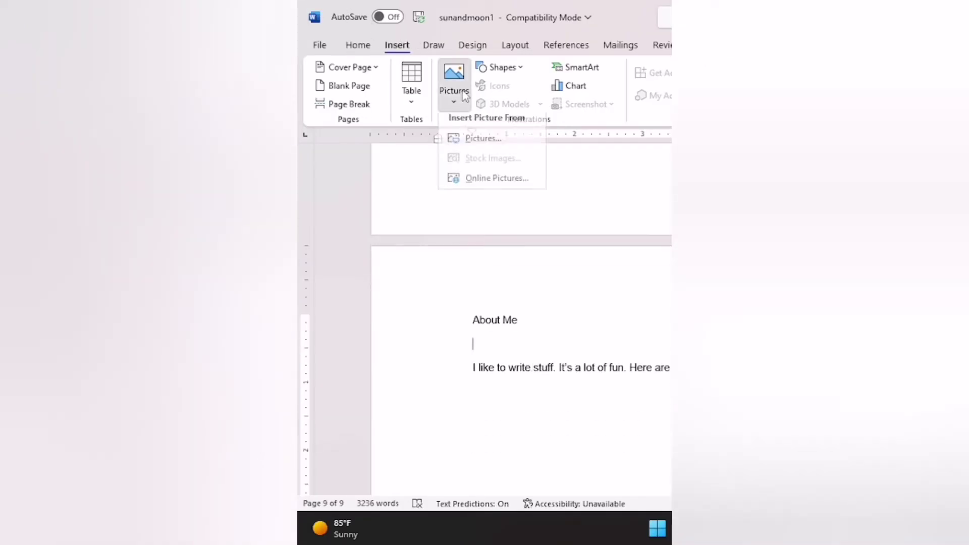
{"action": "left_click", "coordinate": [466, 146]}
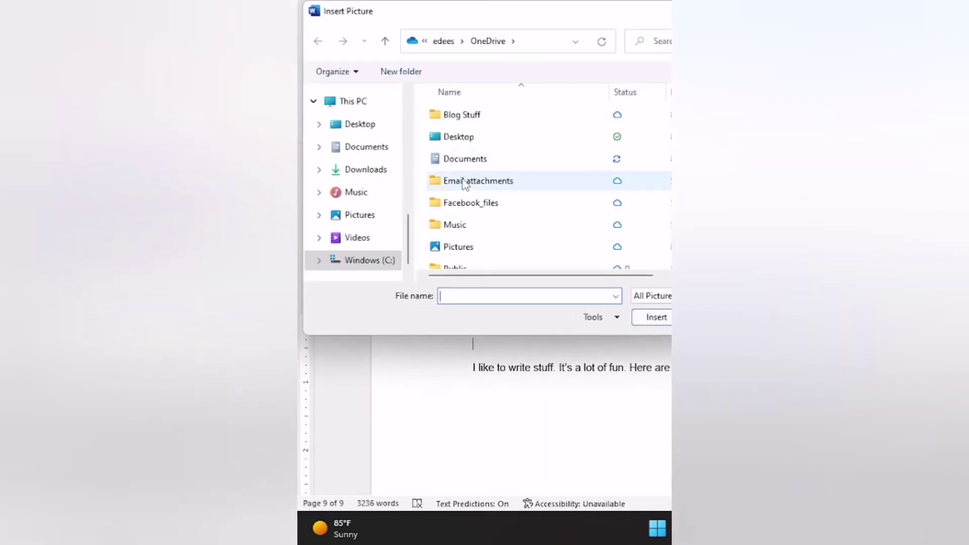
{"action": "scroll", "coordinate": [376, 186], "scroll_direction": "up", "scroll_amount": 5}
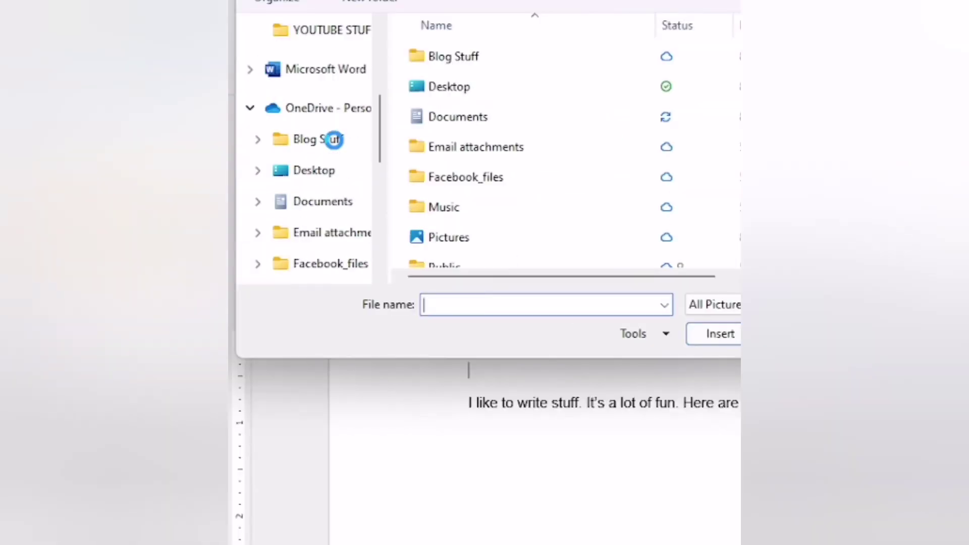
{"action": "scroll", "coordinate": [336, 143], "scroll_direction": "down", "scroll_amount": 3}
{"action": "scroll", "coordinate": [340, 147], "scroll_direction": "up", "scroll_amount": 8}
{"action": "scroll", "coordinate": [340, 147], "scroll_direction": "down", "scroll_amount": 1}
{"action": "left_click", "coordinate": [323, 155]}
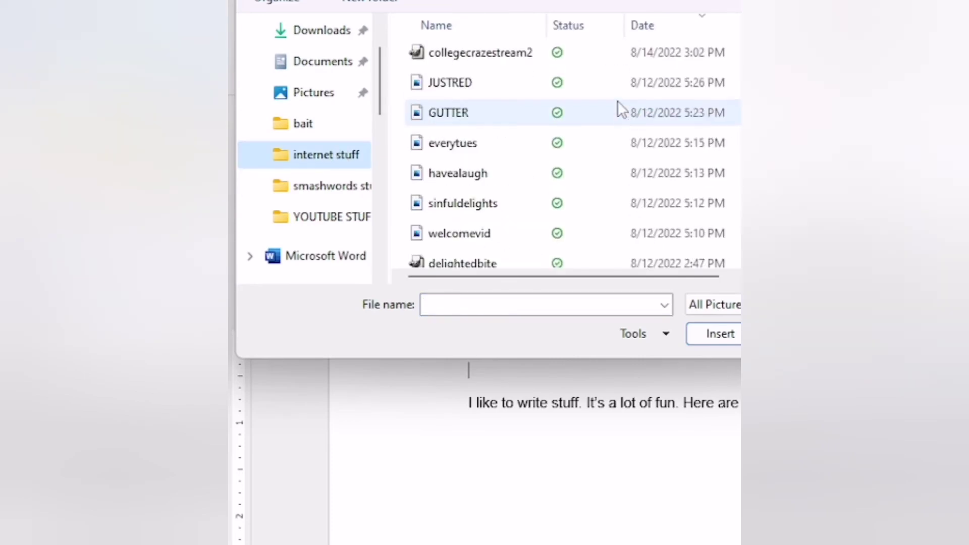
{"action": "scroll", "coordinate": [510, 138], "scroll_direction": "up", "scroll_amount": 3}
{"action": "scroll", "coordinate": [516, 125], "scroll_direction": "down", "scroll_amount": 10}
{"action": "double_click", "coordinate": [516, 125]}
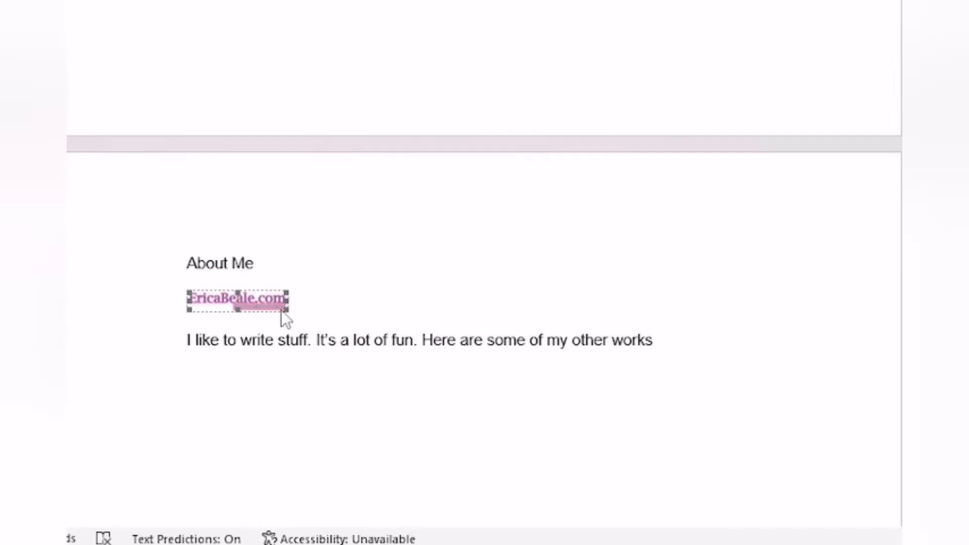
{"action": "scroll", "coordinate": [214, 31], "scroll_direction": "down", "scroll_amount": 3}
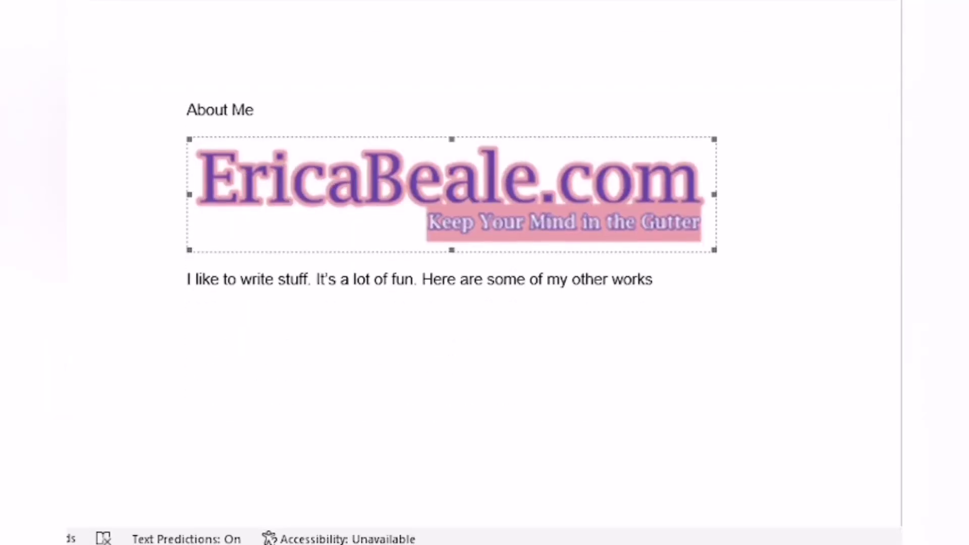
Centre the logo and the About Me heading with Ctrl+E
{"action": "key", "text": "ctrl+e"}
{"action": "scroll", "coordinate": [217, 41], "scroll_direction": "down", "scroll_amount": 1}
{"action": "triple_click", "coordinate": [229, 60]}
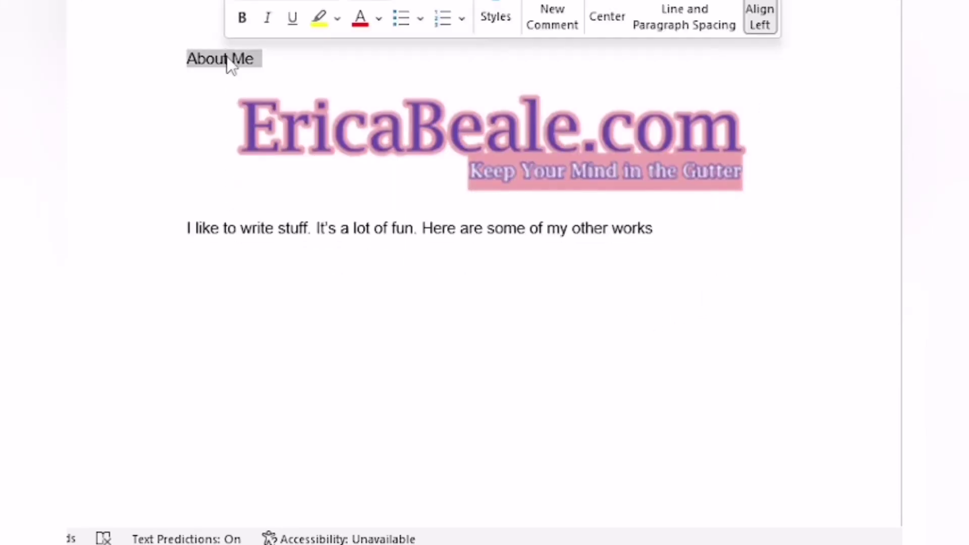
{"action": "key", "text": "ctrl+e"}
Type 'Bait: Tales Dripping in Crimson' on a new line below the intro sentence
{"action": "left_click", "coordinate": [662, 248]}
{"action": "type", "text": "B"}
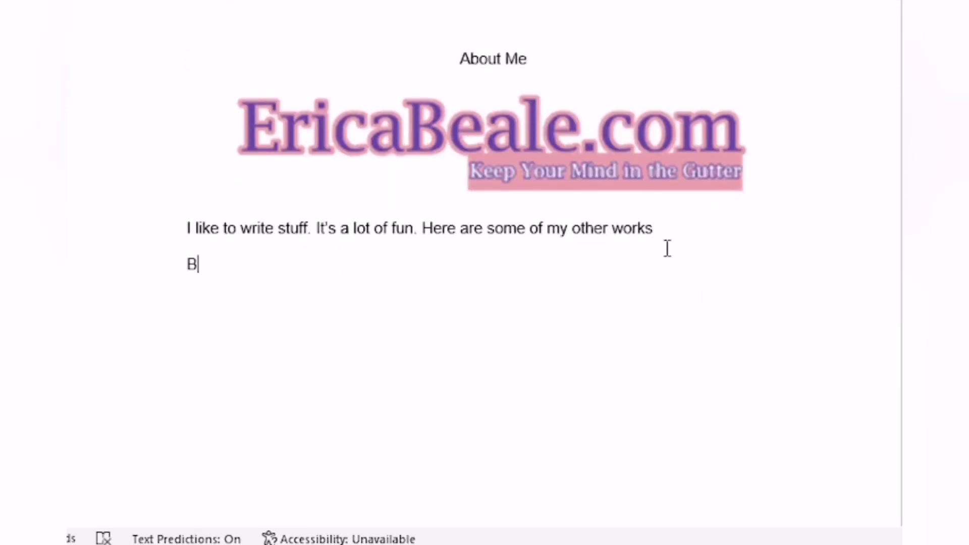
{"action": "type", "text": "ait: The"}
{"action": "key", "text": "BackSpace"}
{"action": "key", "text": "BackSpace"}
{"action": "key", "text": "BackSpace"}
{"action": "type", "text": "ales Dripping in Crimson"}
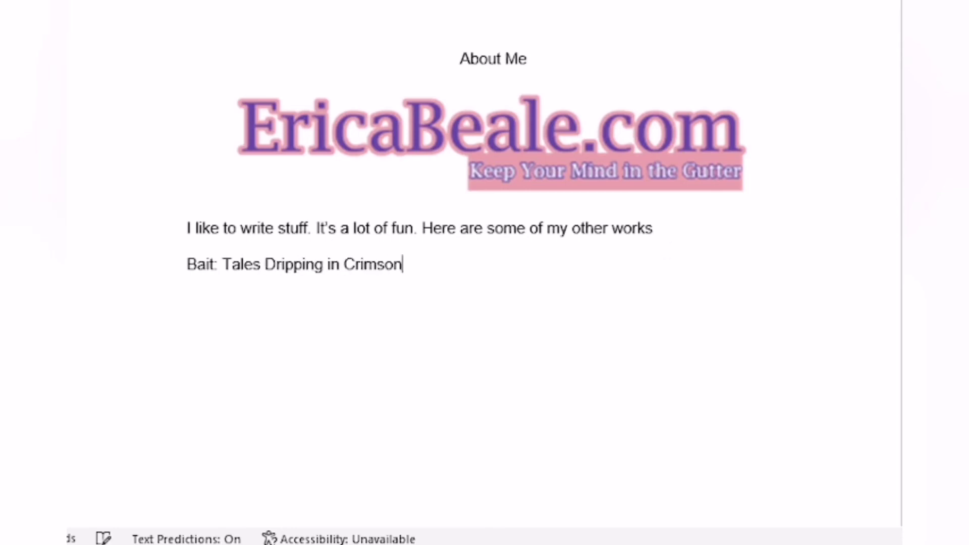
Link the Bait title to the address 'smashwordslinkhere'
{"action": "left_click", "coordinate": [150, 267]}
{"action": "right_click", "coordinate": [233, 275]}
{"action": "mouse_move", "coordinate": [455, 460]}
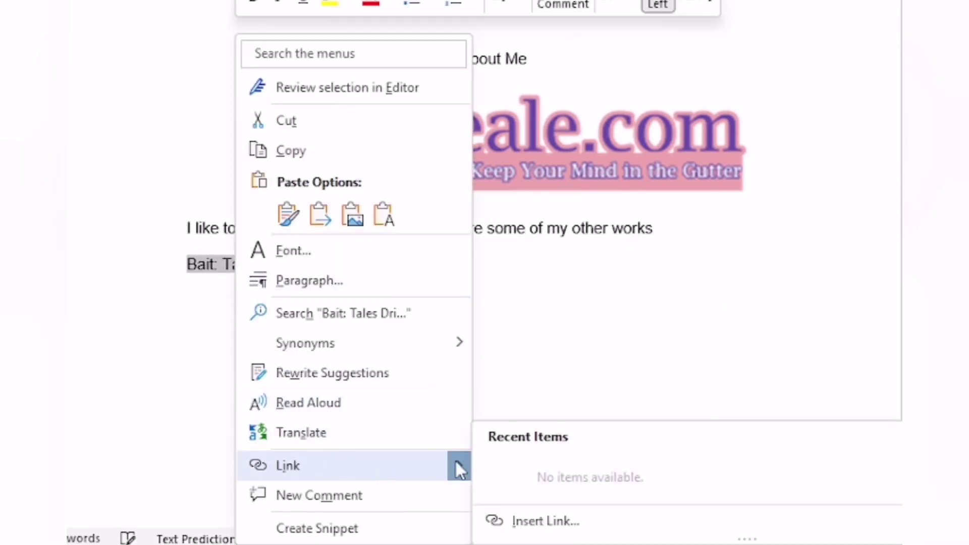
{"action": "left_click", "coordinate": [545, 516]}
{"action": "type", "text": "smashwords"}
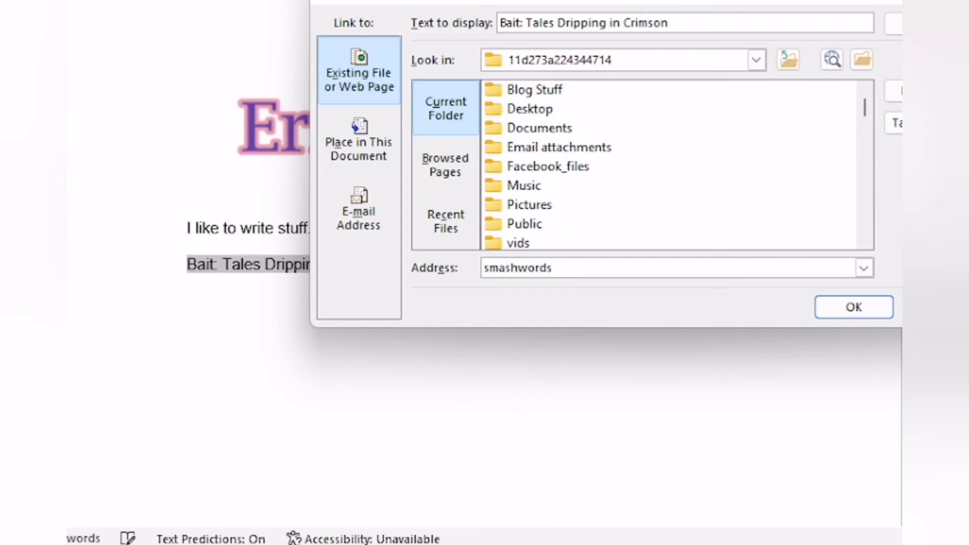
{"action": "type", "text": "linkhere"}
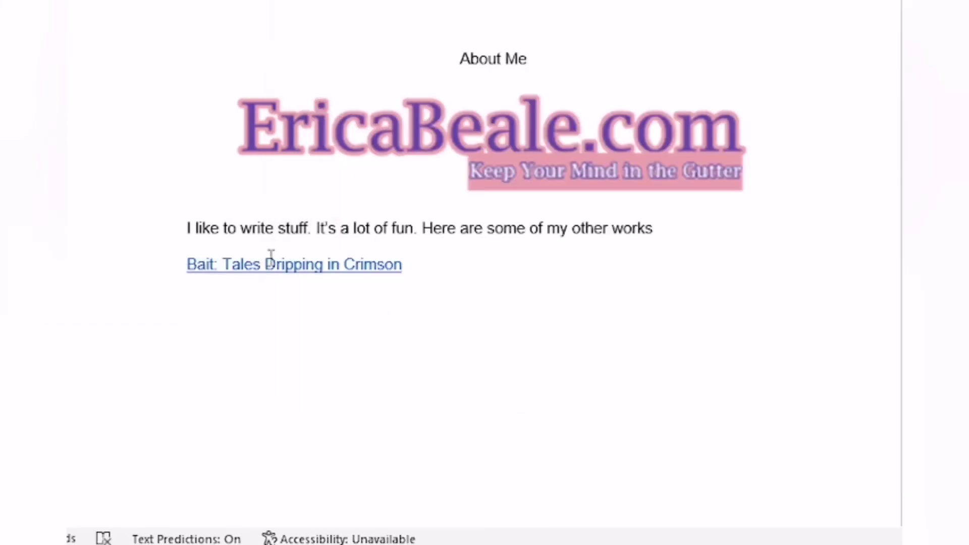